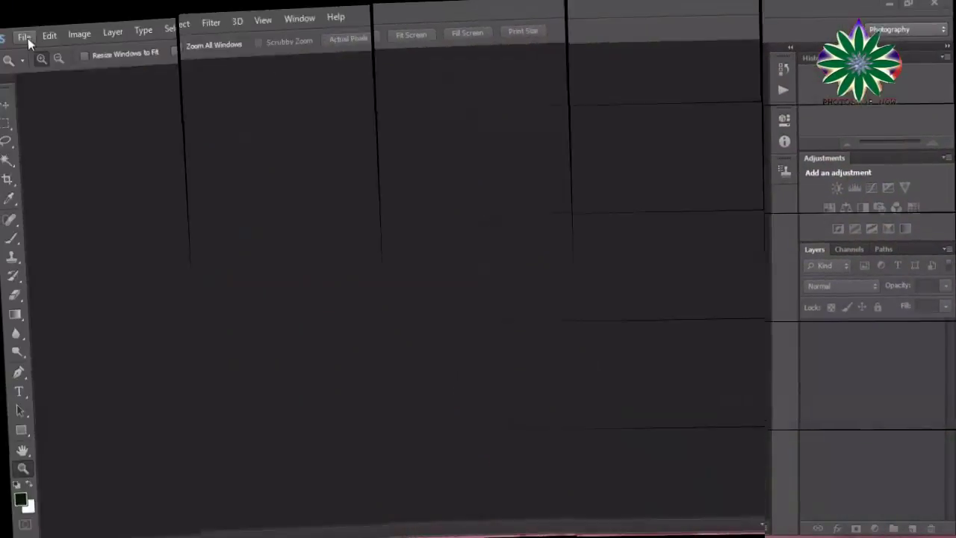
# - Open apples-woman-pretty-fall.jpg, the photo of the woman lying in the grass
pyautogui.click(56, 40)
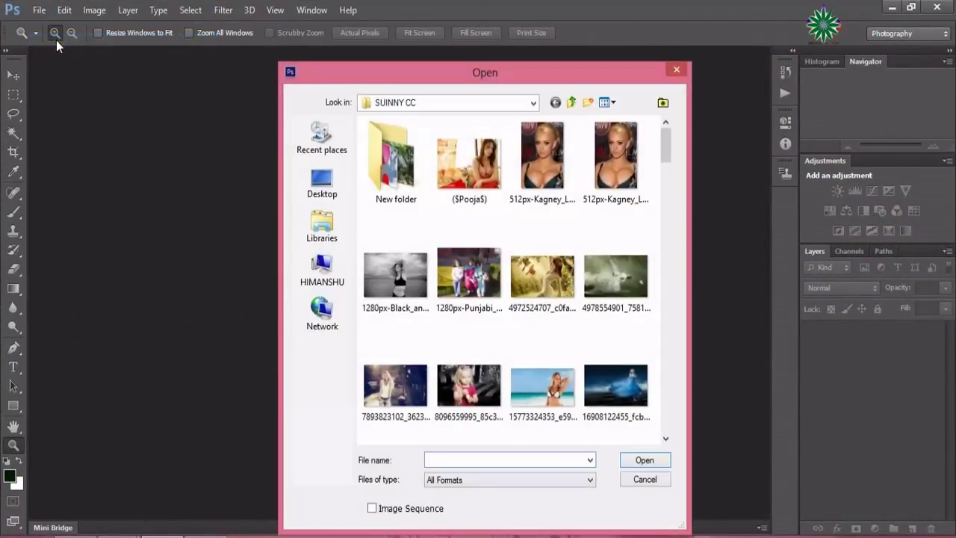
pyautogui.moveTo(664, 144); pyautogui.dragTo(673, 174)
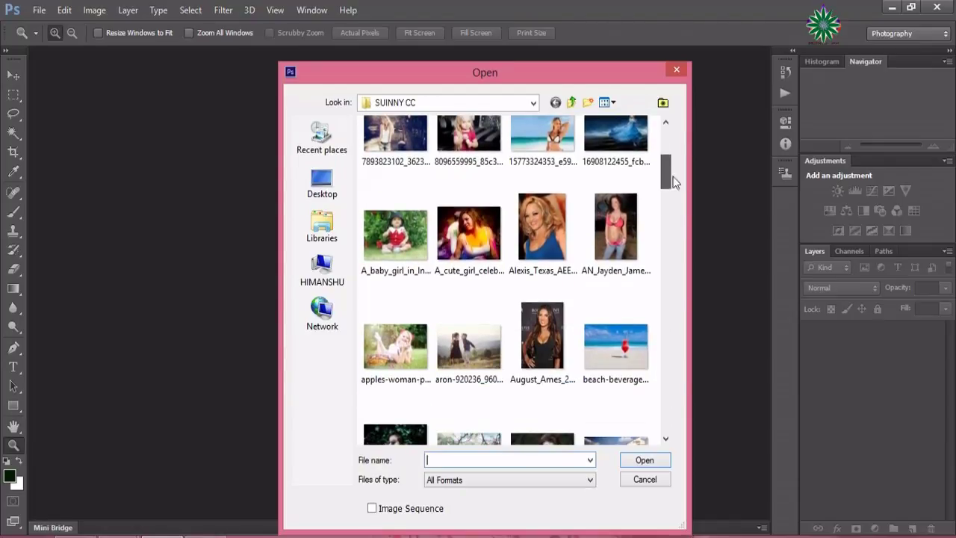
pyautogui.doubleClick(395, 361)
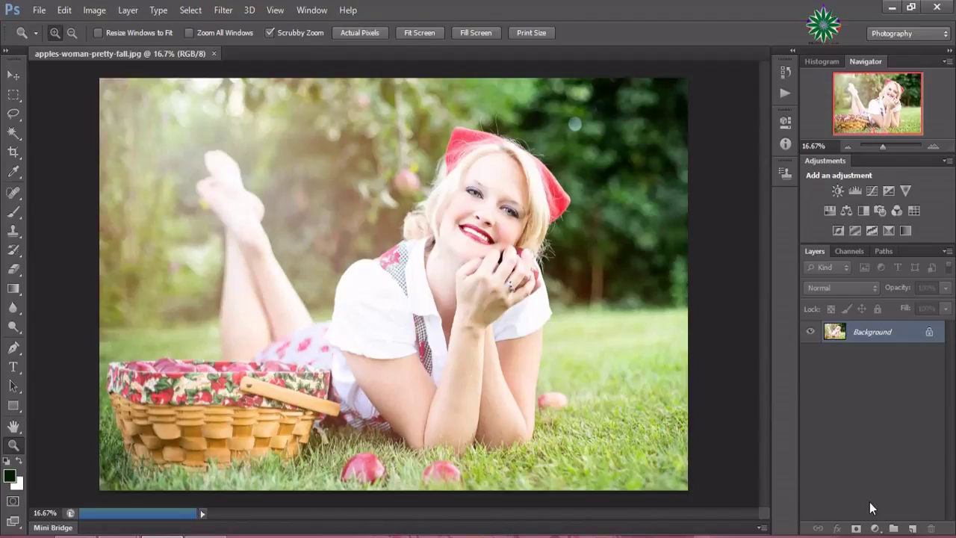
# - Add a Levels adjustment layer with the black input raised to about 82
pyautogui.click(875, 528)
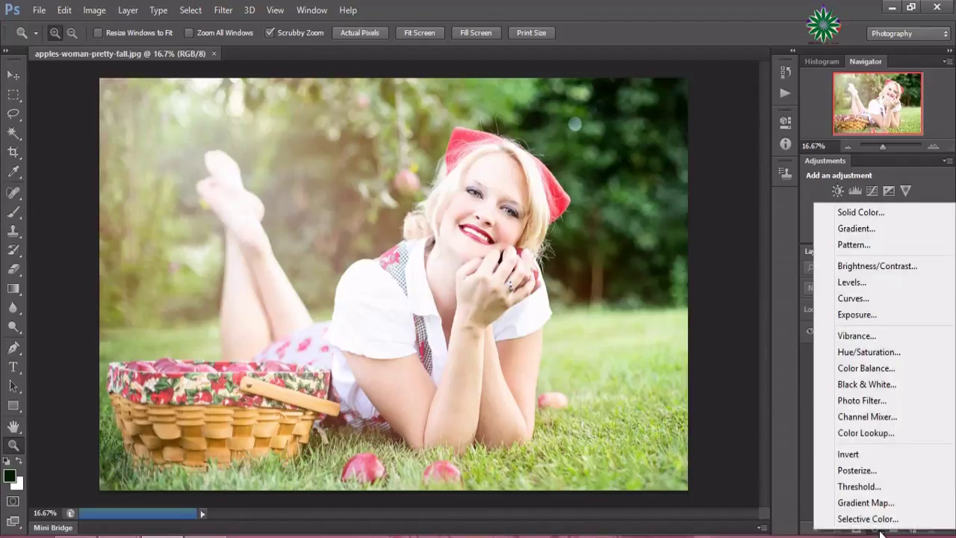
pyautogui.click(885, 284)
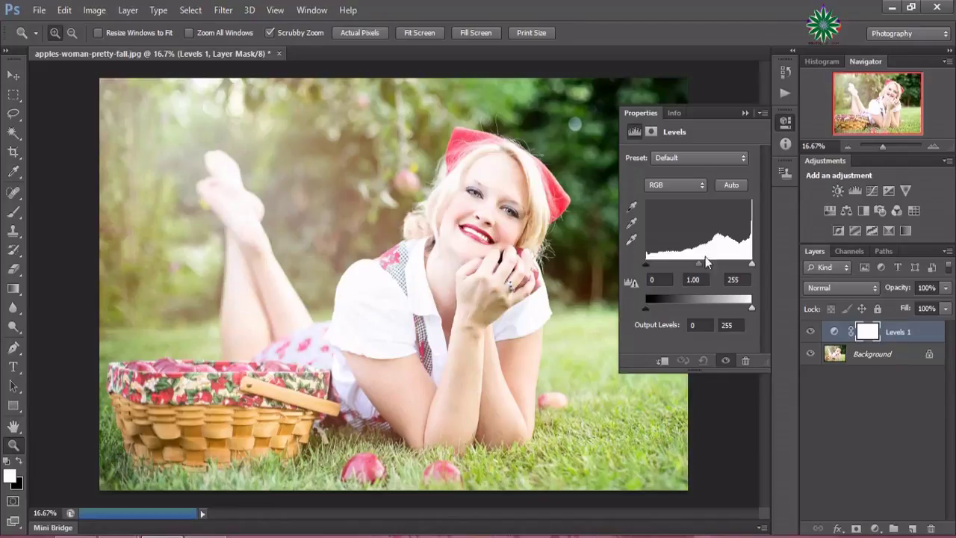
pyautogui.moveTo(647, 263); pyautogui.dragTo(655, 263)
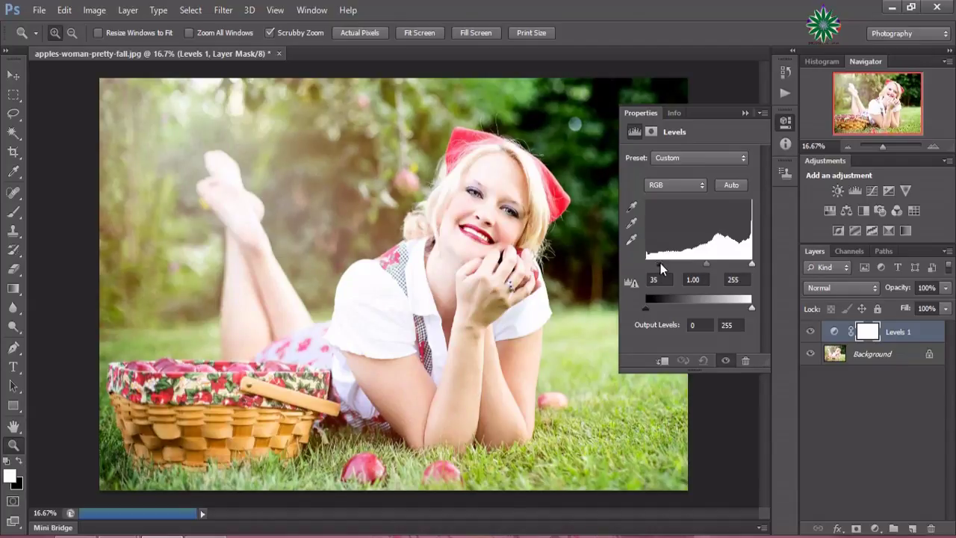
pyautogui.moveTo(660, 263); pyautogui.dragTo(678, 266)
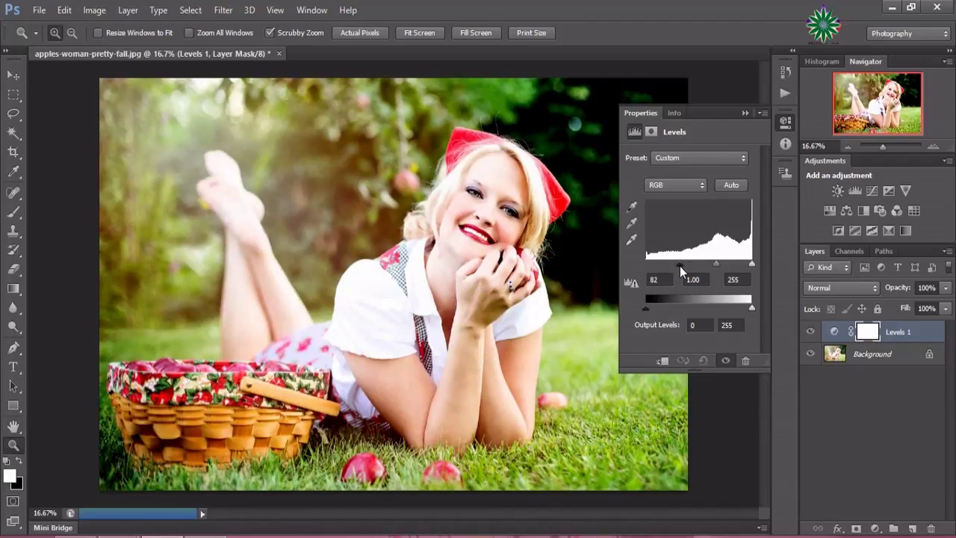
pyautogui.click(743, 113)
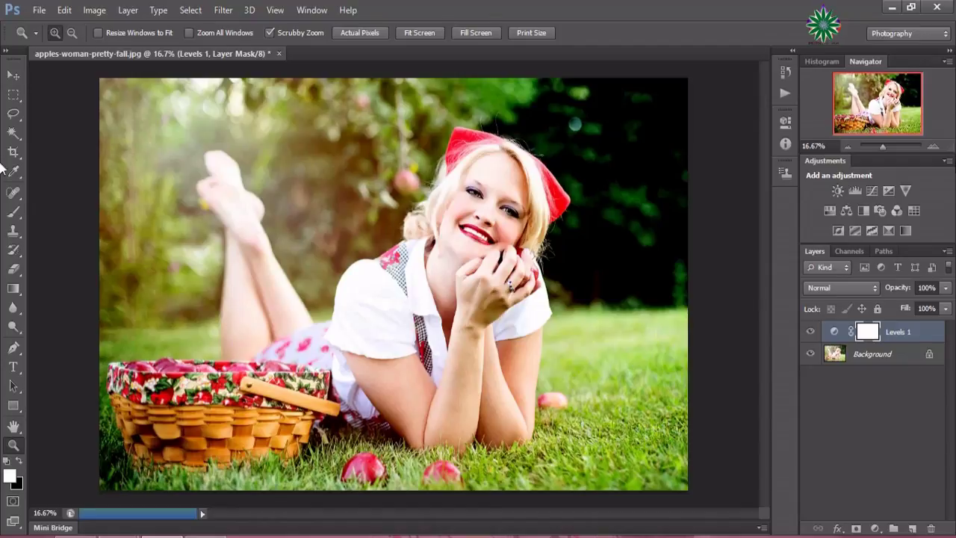
# - Add a Color Balance layer with midtones Cyan/Red -49, Magenta/Green +40, Yellow/Blue -36
pyautogui.click(875, 528)
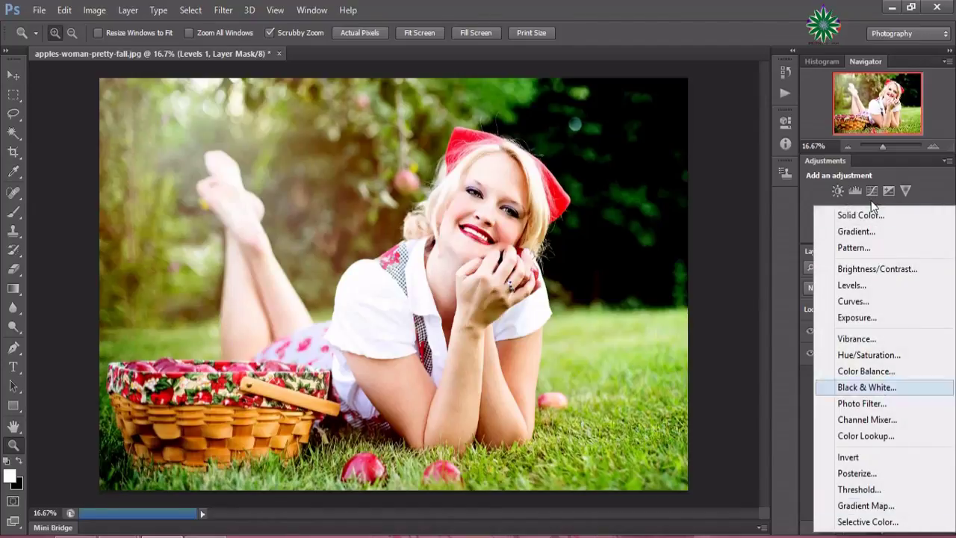
pyautogui.click(880, 371)
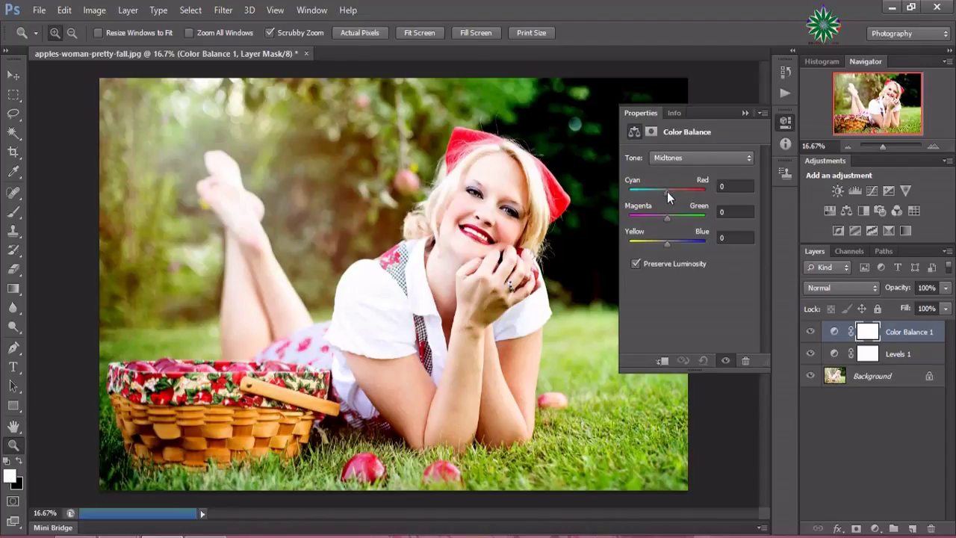
pyautogui.moveTo(667, 191)
pyautogui.mouseDown()
pyautogui.moveTo(648, 186)
pyautogui.moveTo(682, 217)
pyautogui.mouseUp()
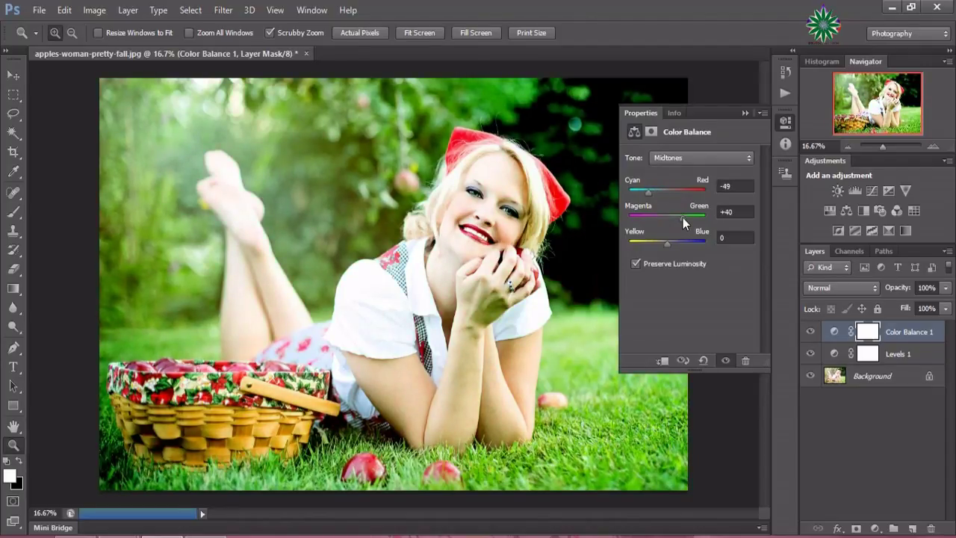
pyautogui.moveTo(665, 243)
pyautogui.mouseDown()
pyautogui.moveTo(689, 243)
pyautogui.moveTo(652, 237)
pyautogui.mouseUp()
pyautogui.click(742, 111)
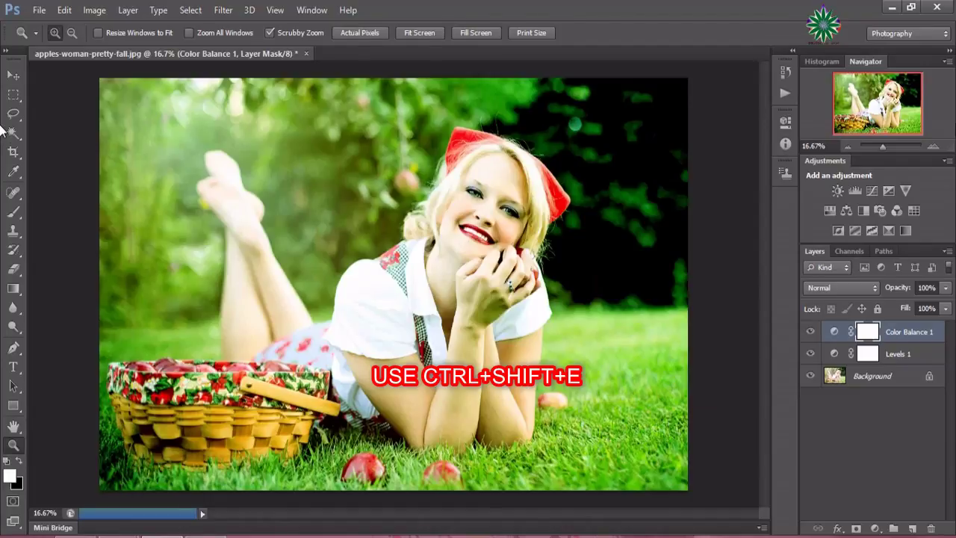
# - Merge visible layers with Ctrl+Shift+E, duplicate Background, and add empty Layer 1 on top
pyautogui.hotkey('ctrl', 'shift', 'e')
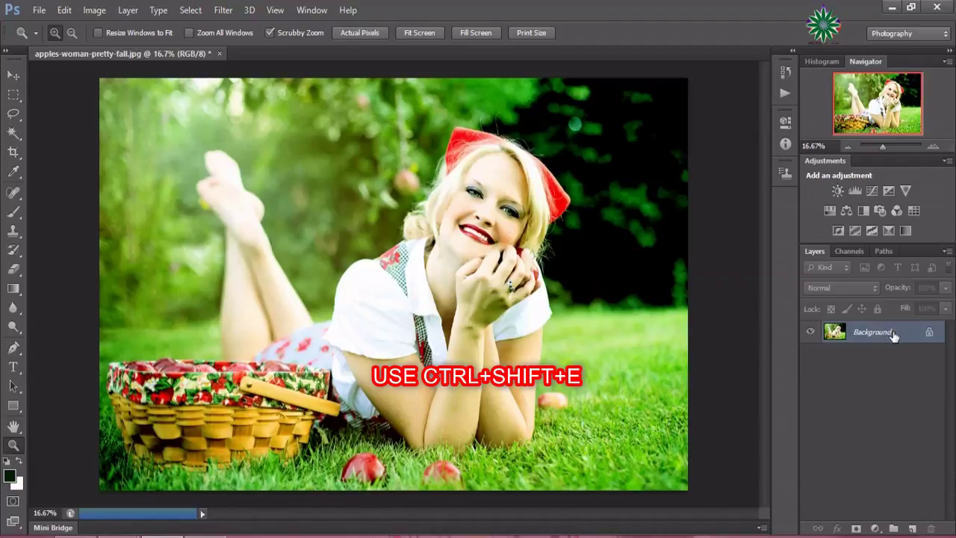
pyautogui.moveTo(894, 337); pyautogui.dragTo(912, 529)
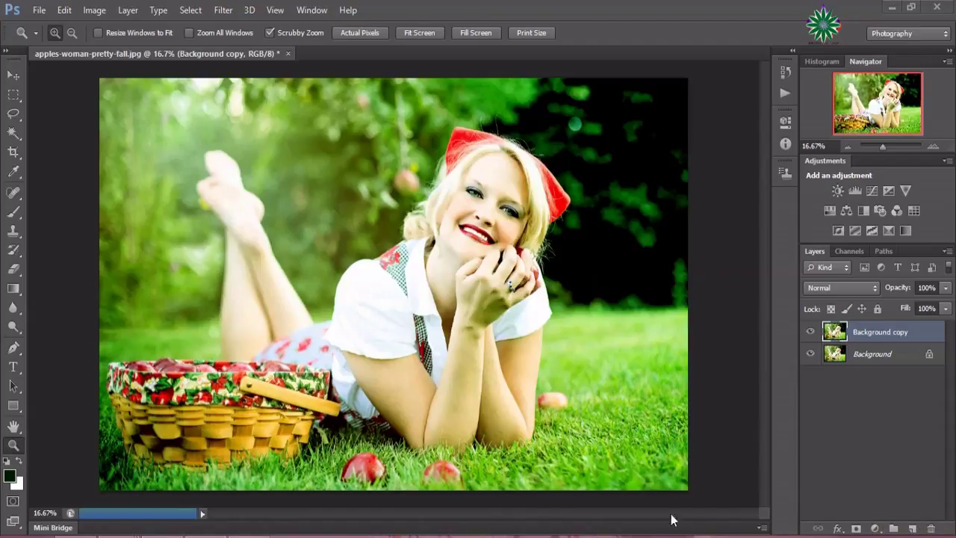
pyautogui.click(912, 529)
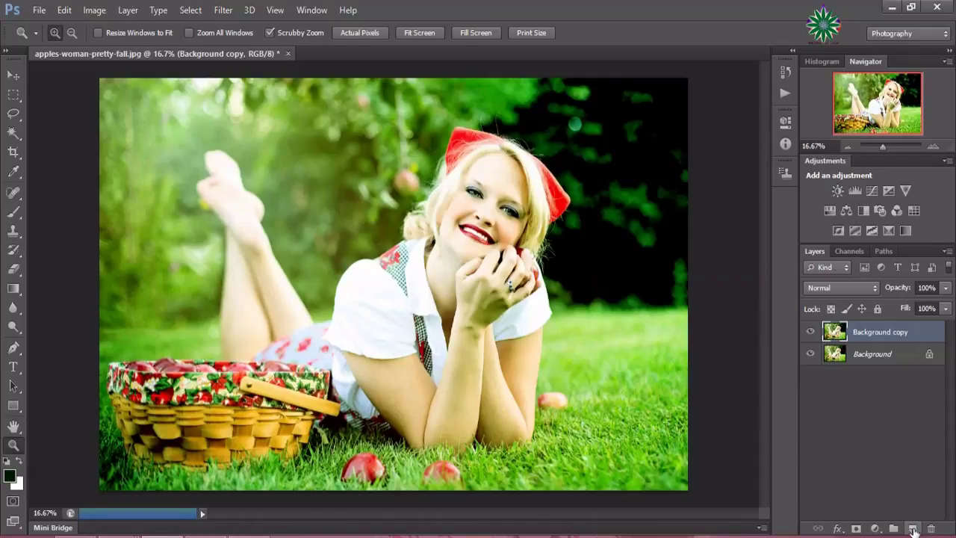
pyautogui.click(912, 529)
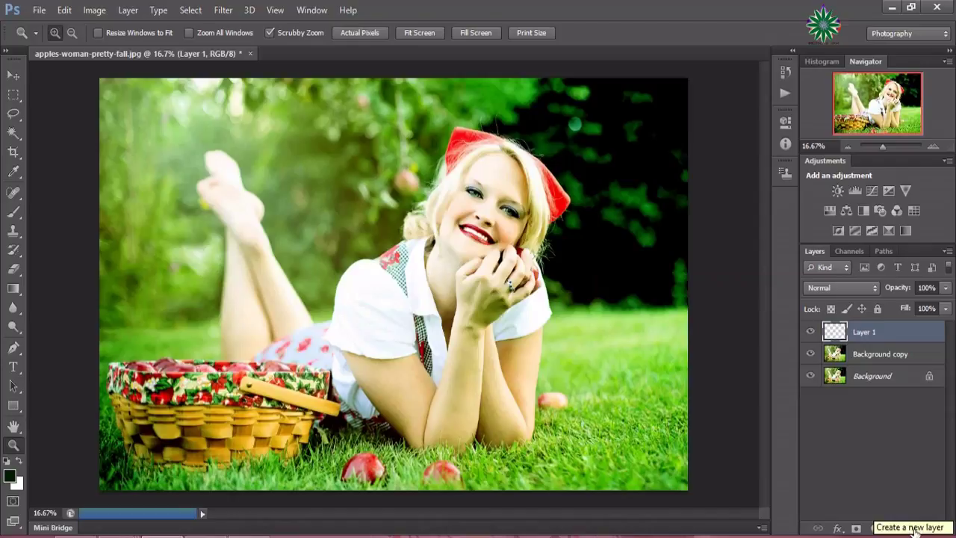
# - Switch to a white Brush tool with 127 px size and 13% hardness
pyautogui.click(17, 215)
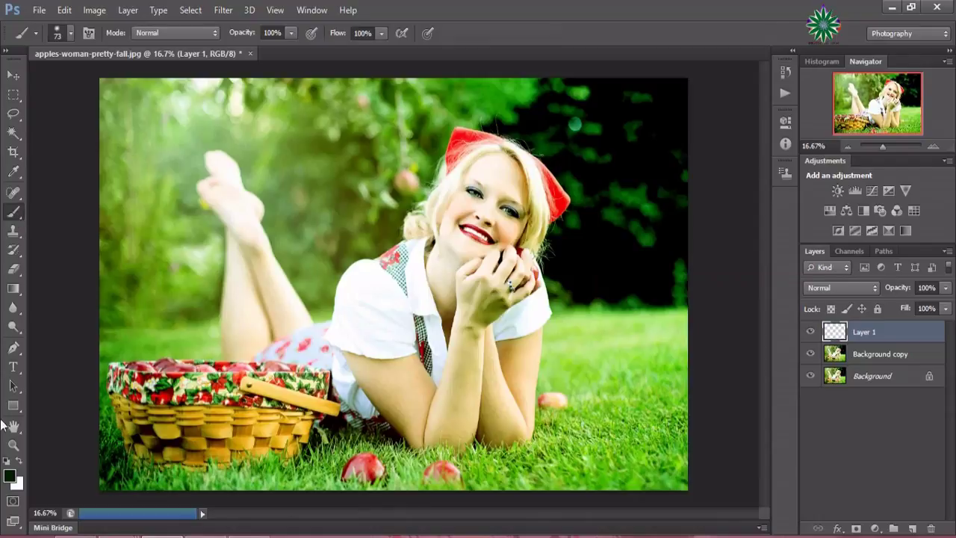
pyautogui.click(20, 463)
pyautogui.click(71, 34)
pyautogui.moveTo(71, 80); pyautogui.dragTo(98, 76)
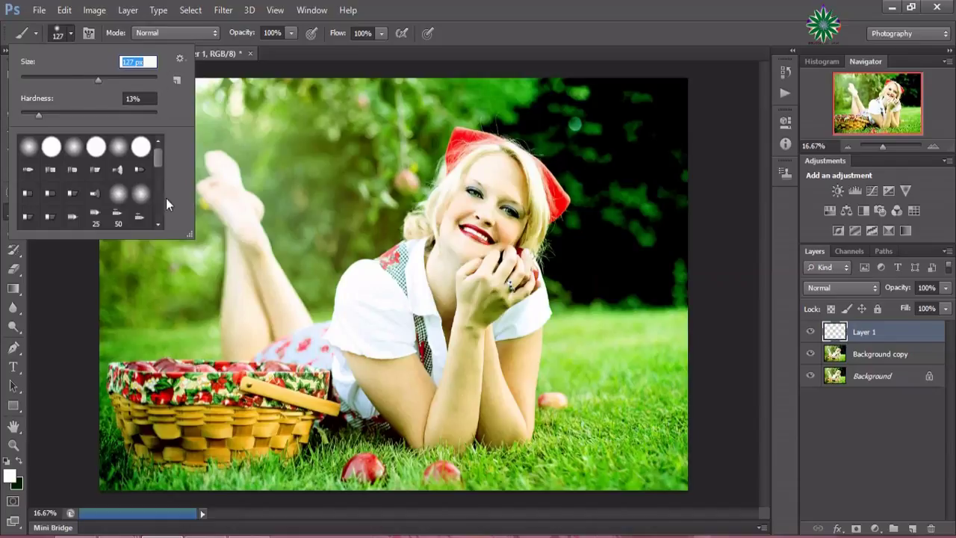
pyautogui.click(241, 101)
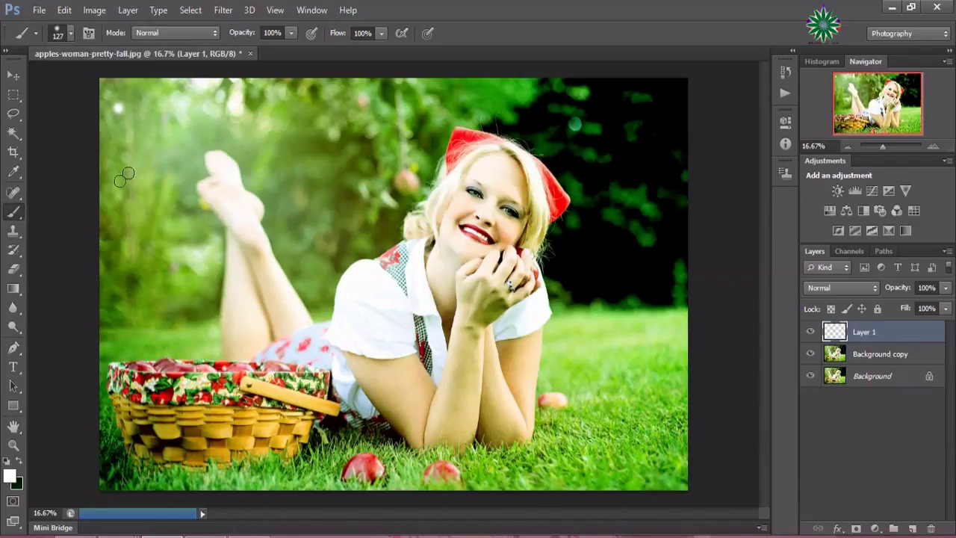
# - Paint white dots across the left foliage and around the basket on Layer 1
pyautogui.click(118, 187)
pyautogui.click(169, 141)
pyautogui.click(158, 213)
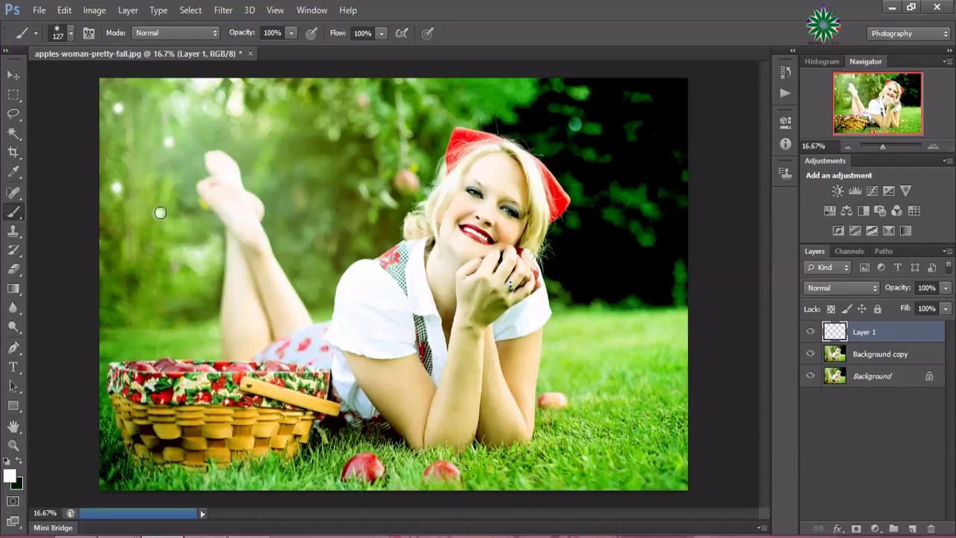
pyautogui.click(127, 288)
pyautogui.click(193, 301)
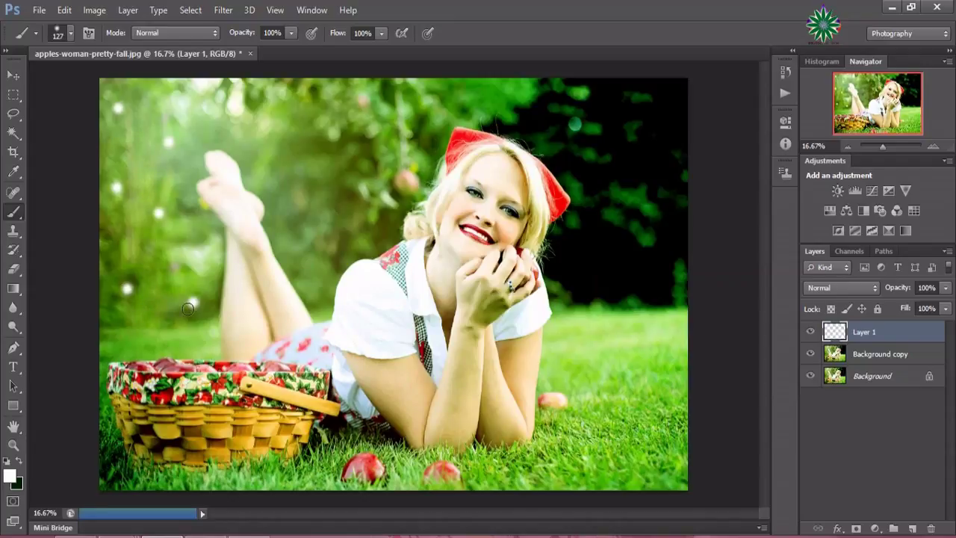
pyautogui.click(146, 344)
pyautogui.click(107, 441)
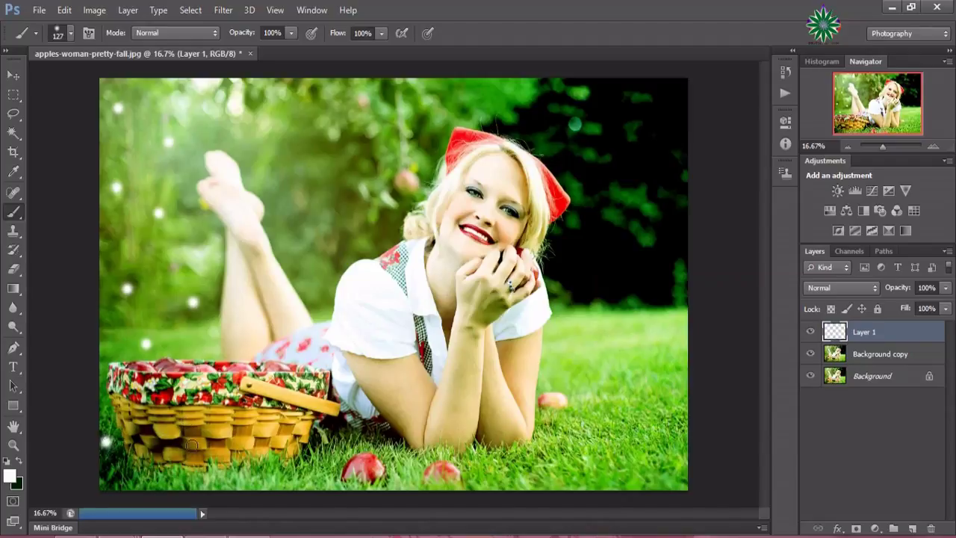
pyautogui.click(153, 479)
pyautogui.click(111, 362)
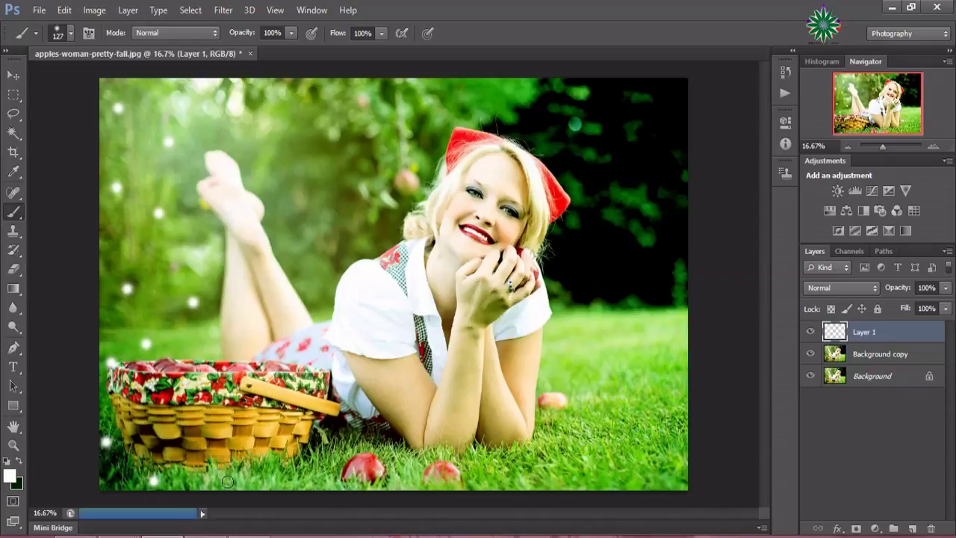
# - Paint white dots across the lower grass and up the right side of the grass
pyautogui.click(296, 477)
pyautogui.click(220, 475)
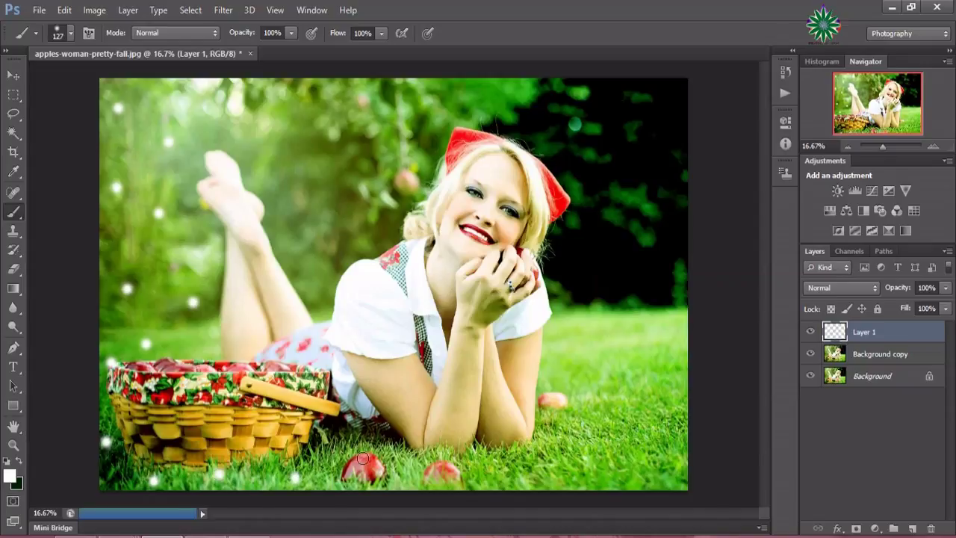
pyautogui.click(340, 435)
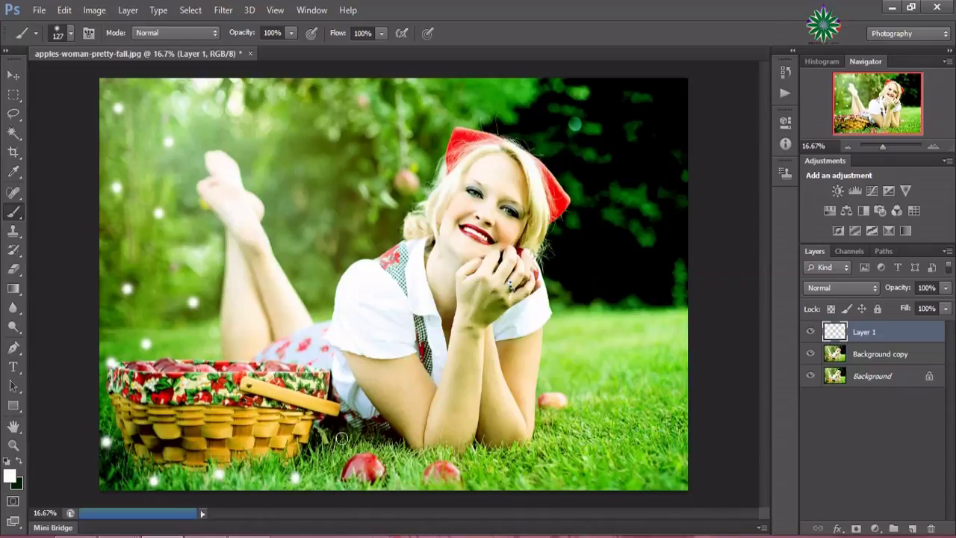
pyautogui.click(406, 475)
pyautogui.click(509, 481)
pyautogui.click(588, 467)
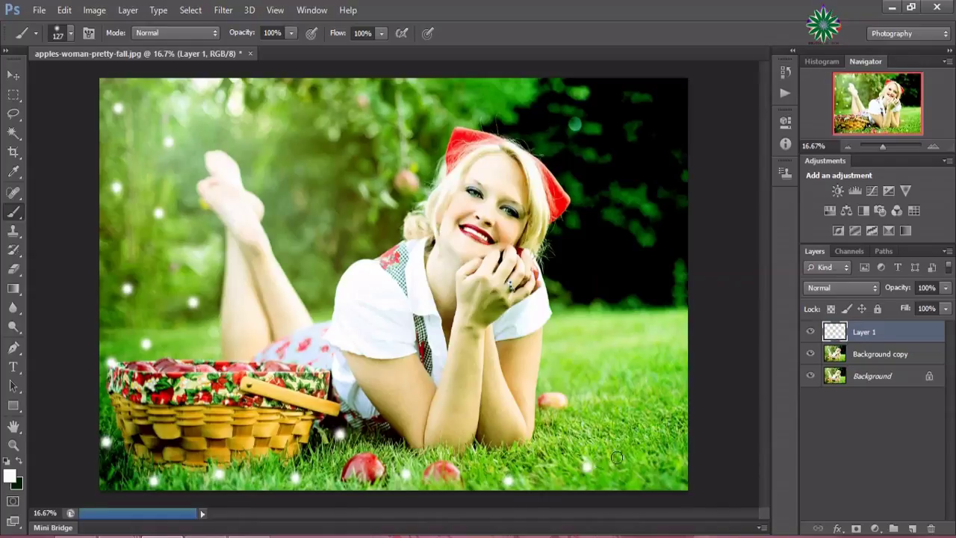
pyautogui.click(636, 482)
pyautogui.click(677, 456)
pyautogui.click(608, 424)
pyautogui.click(574, 383)
pyautogui.click(653, 403)
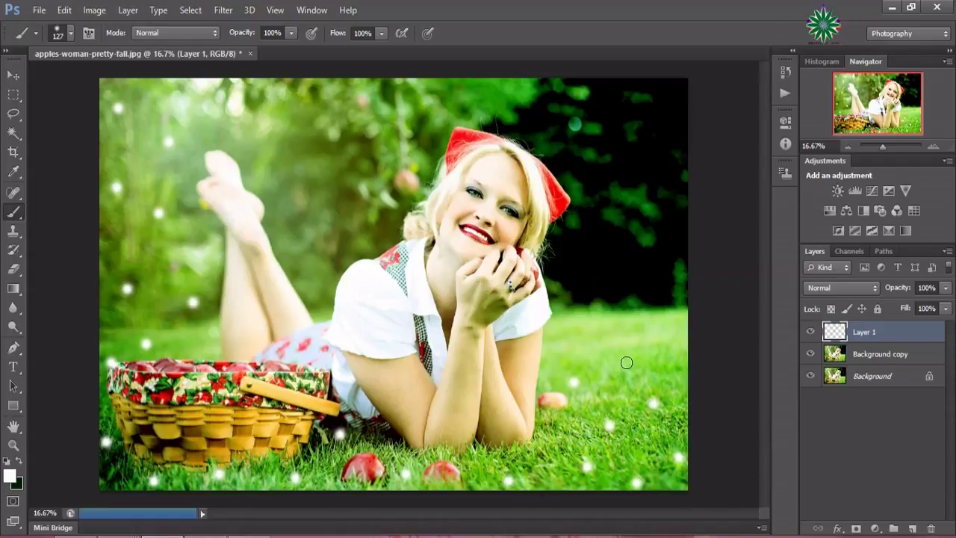
pyautogui.click(625, 356)
pyautogui.click(578, 336)
pyautogui.click(629, 300)
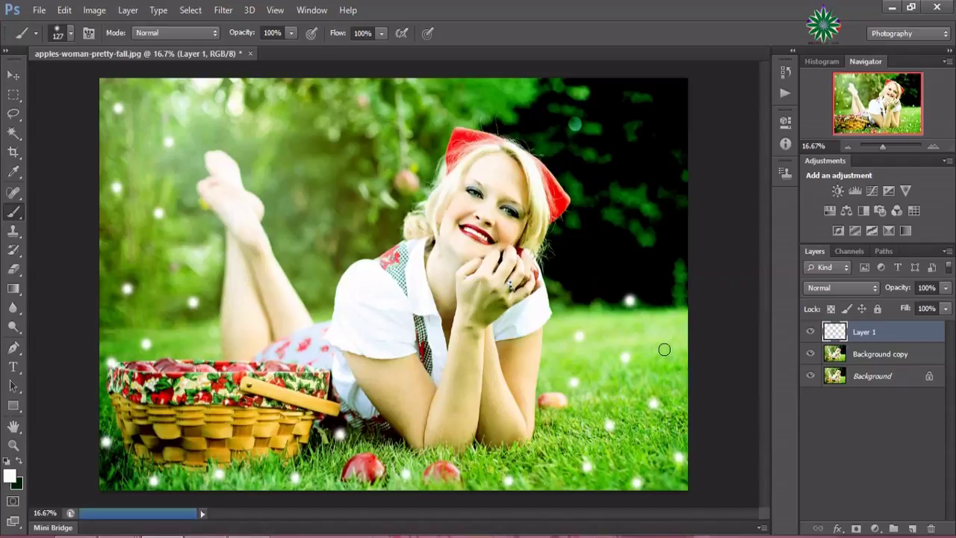
pyautogui.click(663, 349)
pyautogui.click(577, 278)
# - Paint white dots over the dark foliage and upper background from right to left
pyautogui.click(648, 257)
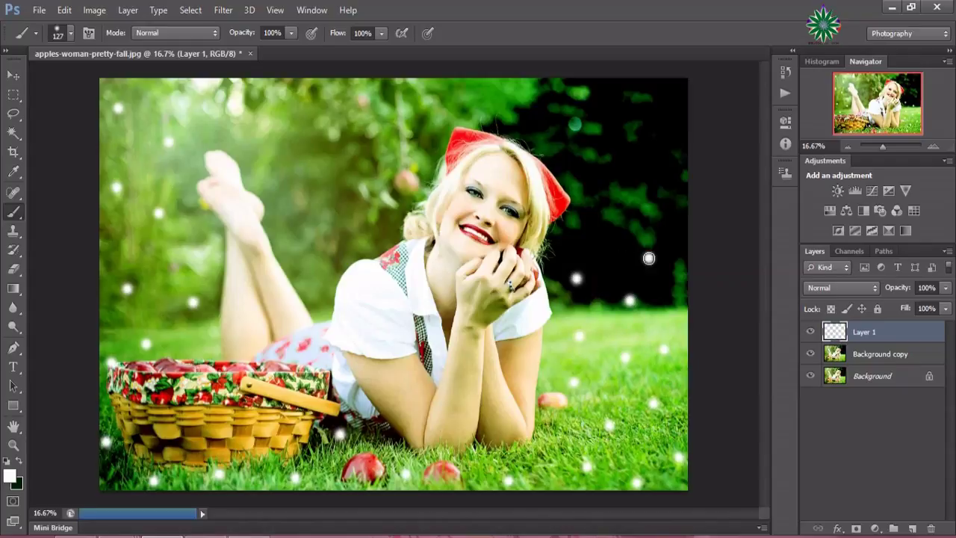
pyautogui.click(608, 233)
pyautogui.click(653, 141)
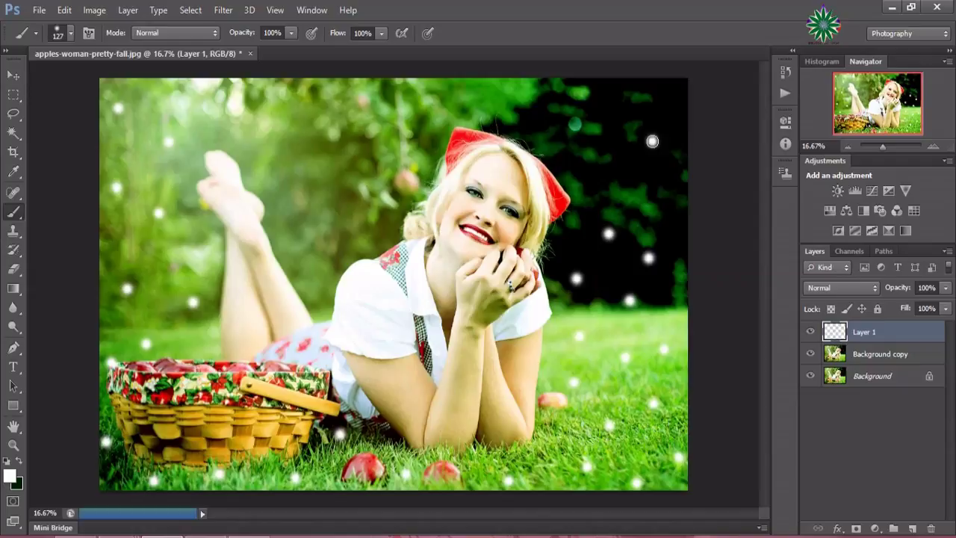
pyautogui.click(594, 133)
pyautogui.click(468, 92)
pyautogui.click(338, 99)
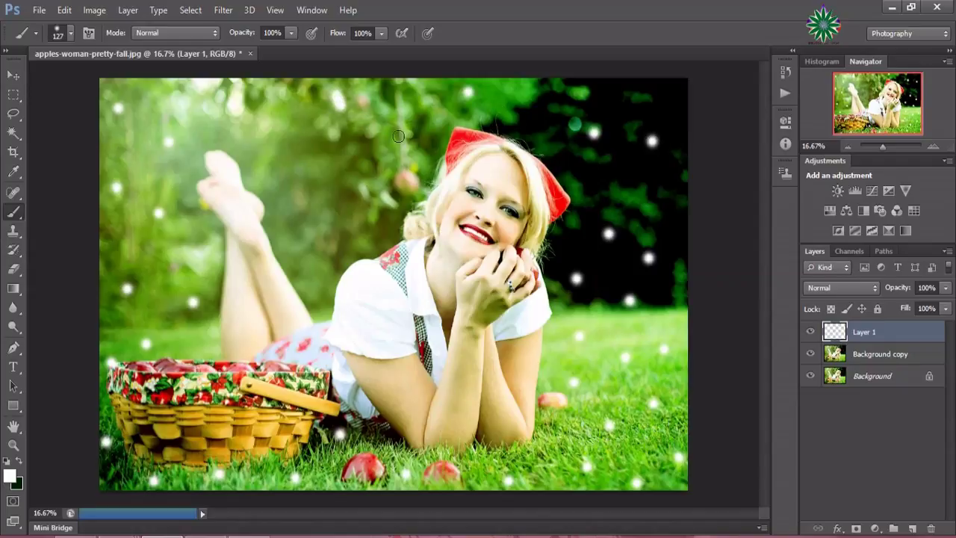
pyautogui.click(407, 100)
pyautogui.click(394, 183)
pyautogui.click(328, 215)
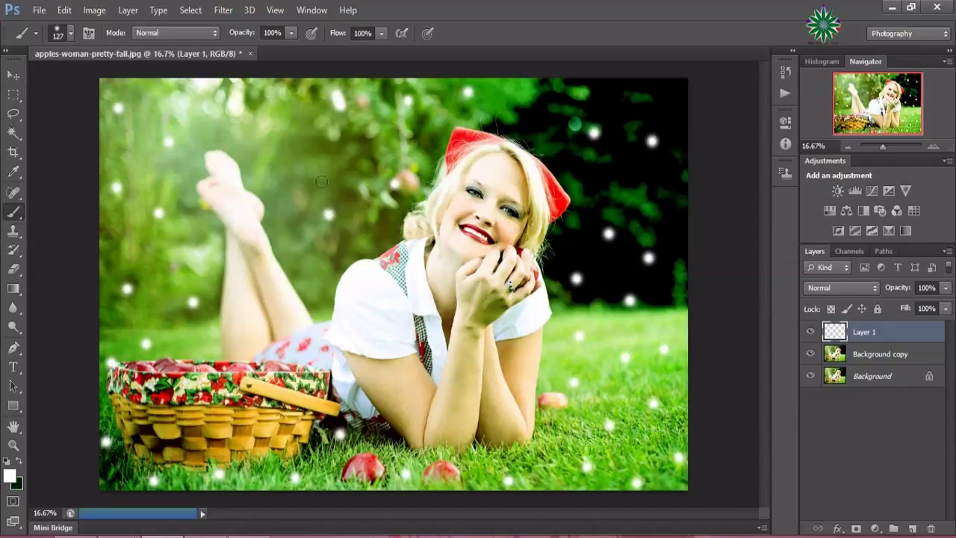
pyautogui.click(295, 162)
pyautogui.click(168, 91)
pyautogui.click(127, 144)
pyautogui.click(310, 259)
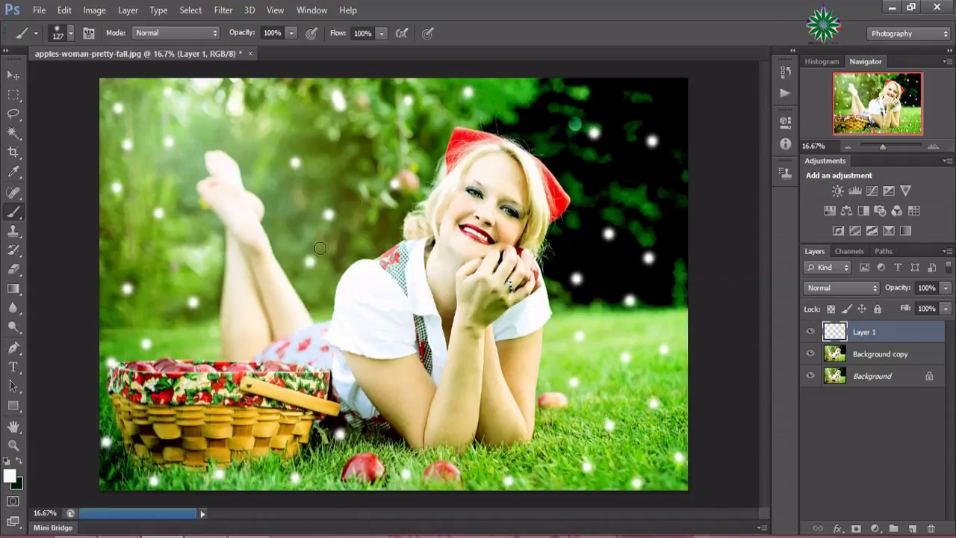
pyautogui.click(358, 160)
# - Apply a Gaussian Blur of roughly 24 px radius to Layer 1's white dots
pyautogui.click(223, 9)
pyautogui.moveTo(230, 103)
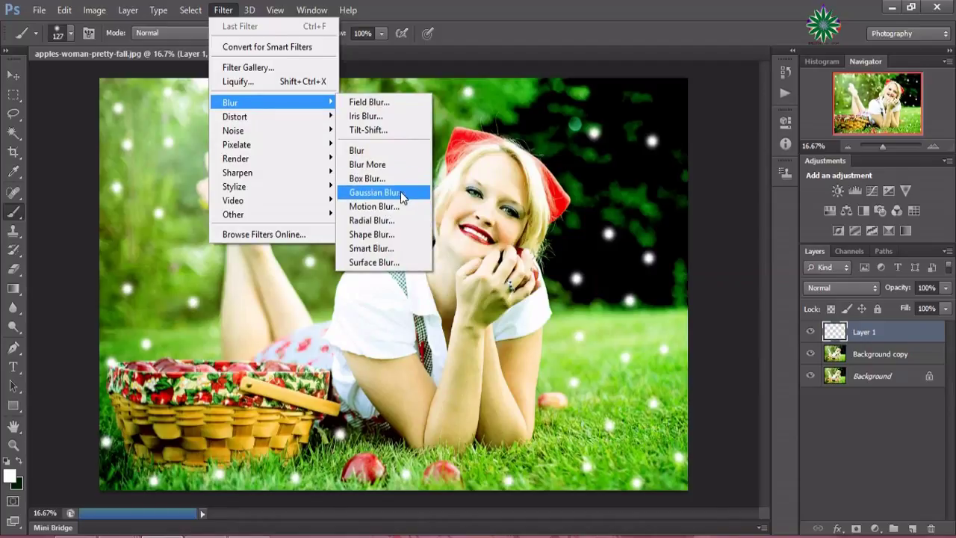
pyautogui.click(402, 196)
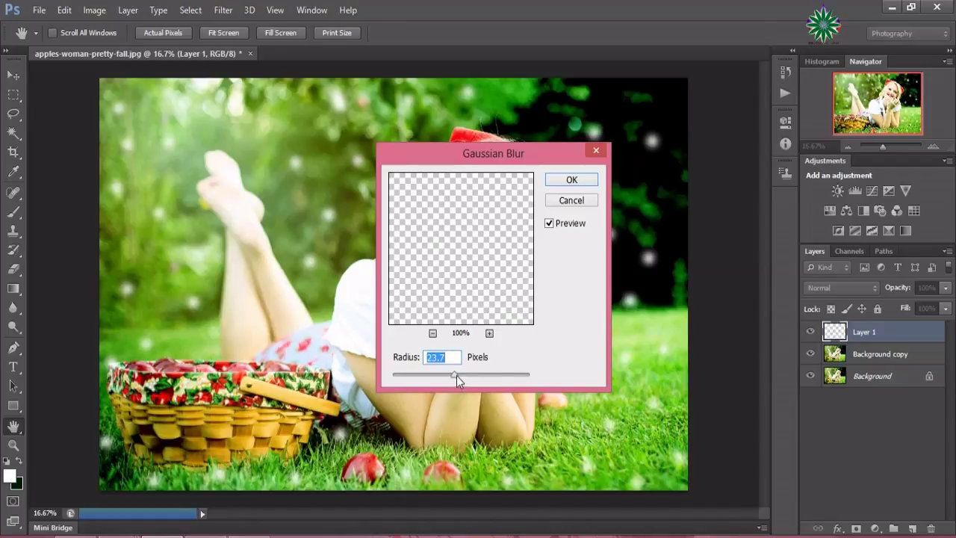
pyautogui.moveTo(456, 375)
pyautogui.mouseDown()
pyautogui.moveTo(471, 380)
pyautogui.moveTo(454, 378)
pyautogui.mouseUp()
pyautogui.moveTo(457, 375); pyautogui.dragTo(455, 375)
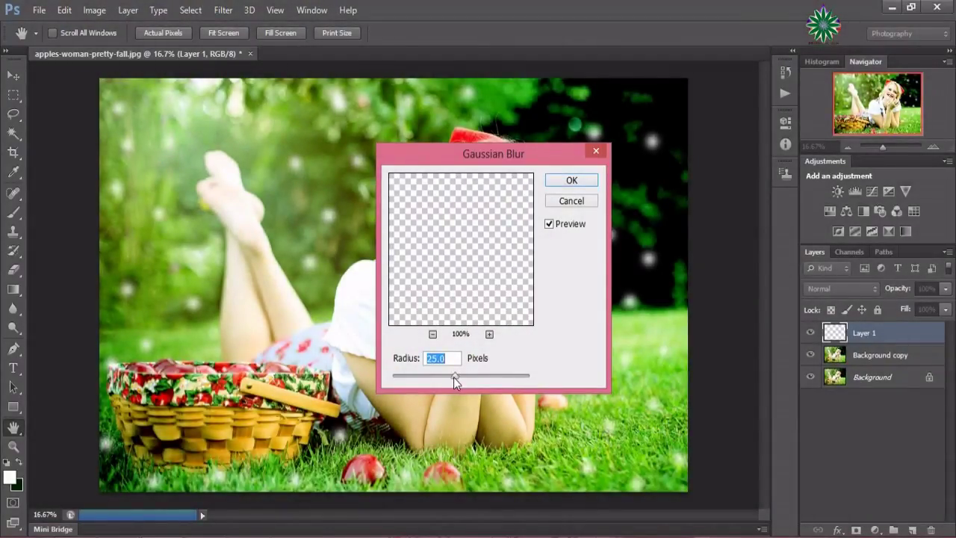
pyautogui.moveTo(453, 377); pyautogui.dragTo(450, 377)
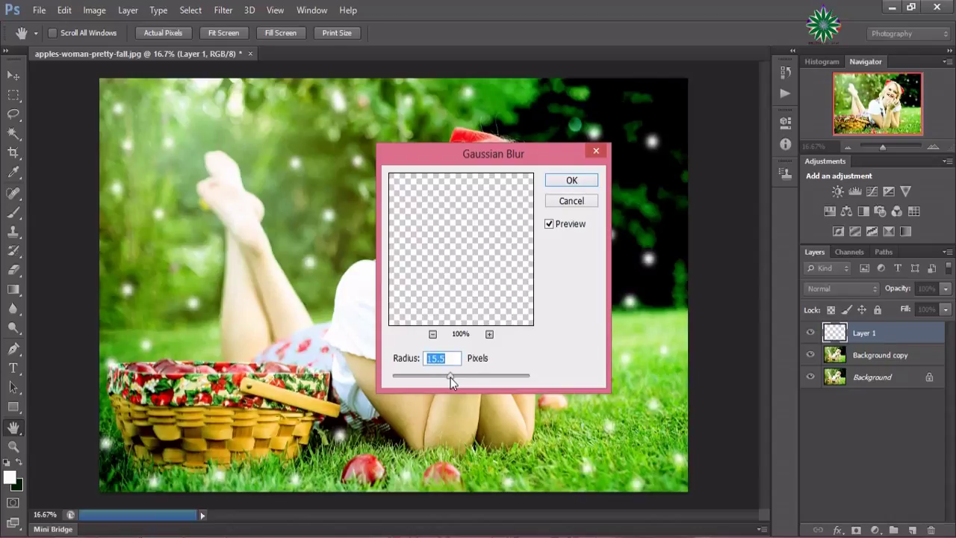
pyautogui.moveTo(454, 380); pyautogui.dragTo(456, 380)
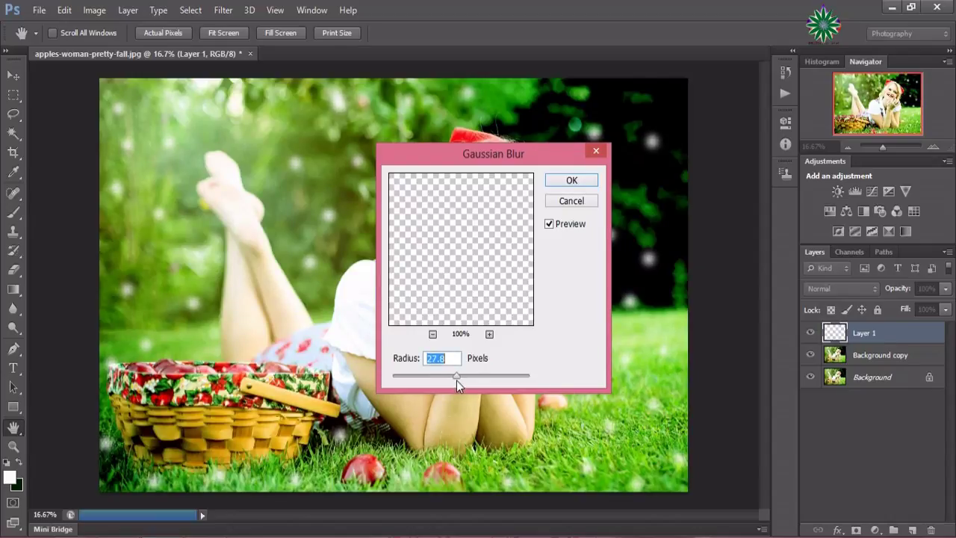
pyautogui.click(559, 184)
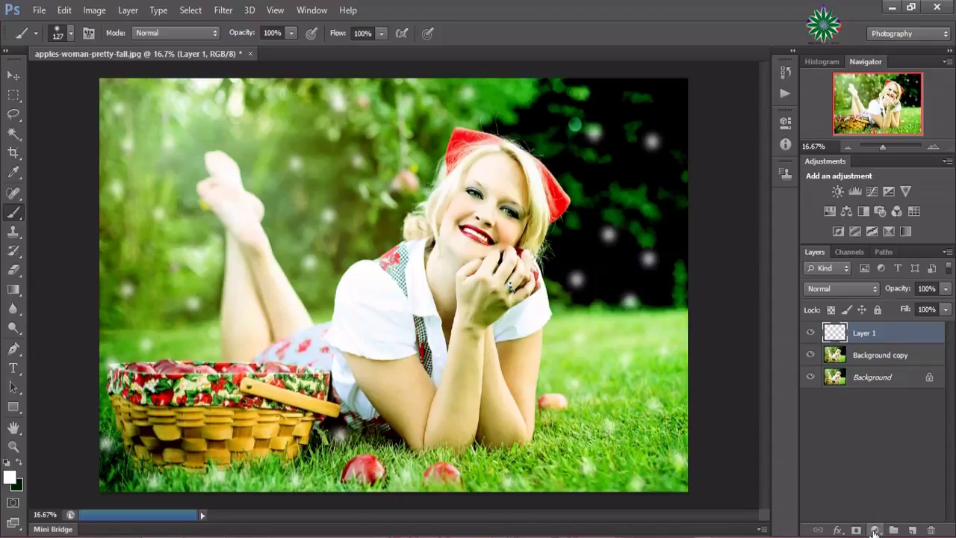
# - Add a Hue/Saturation adjustment layer set to Hue -24 and Saturation +14
pyautogui.click(875, 529)
pyautogui.click(881, 353)
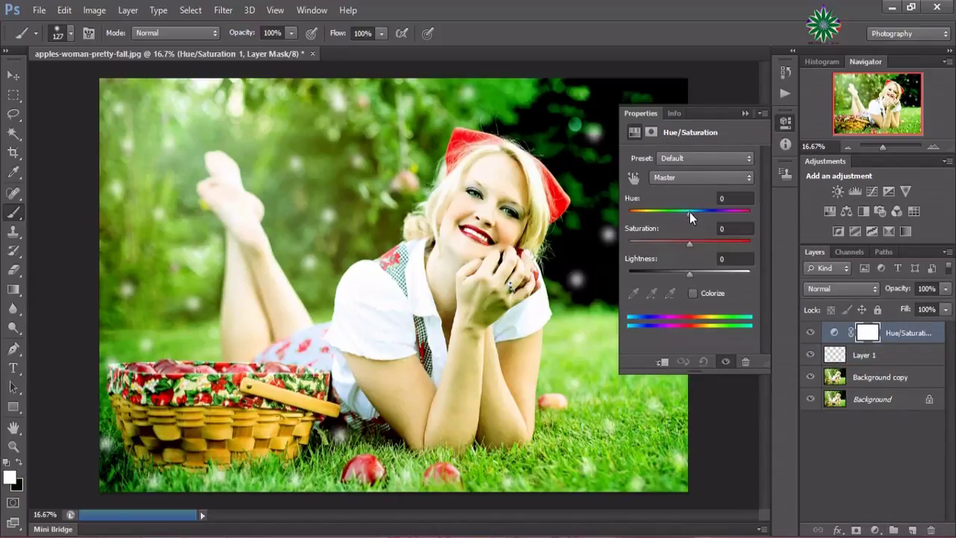
pyautogui.moveTo(689, 212); pyautogui.dragTo(674, 215)
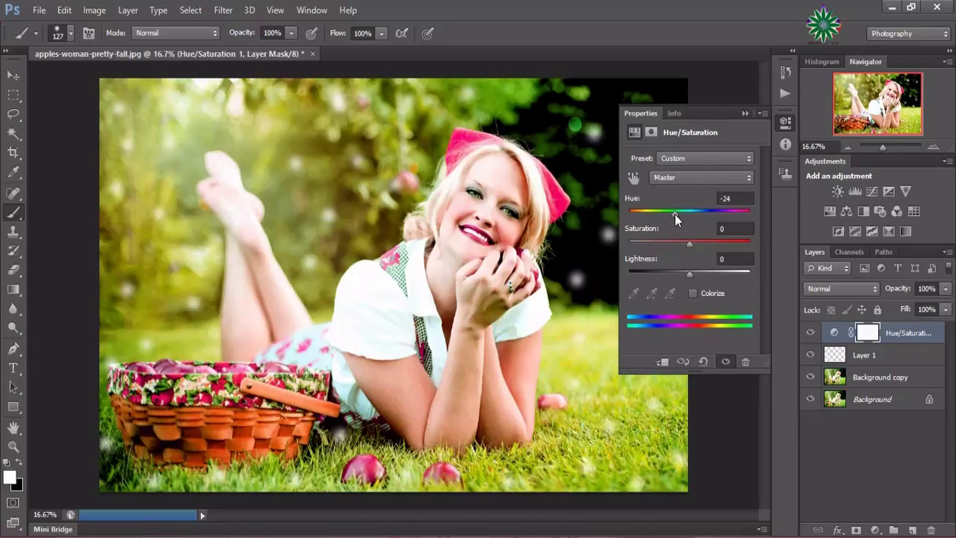
pyautogui.moveTo(693, 246); pyautogui.dragTo(697, 249)
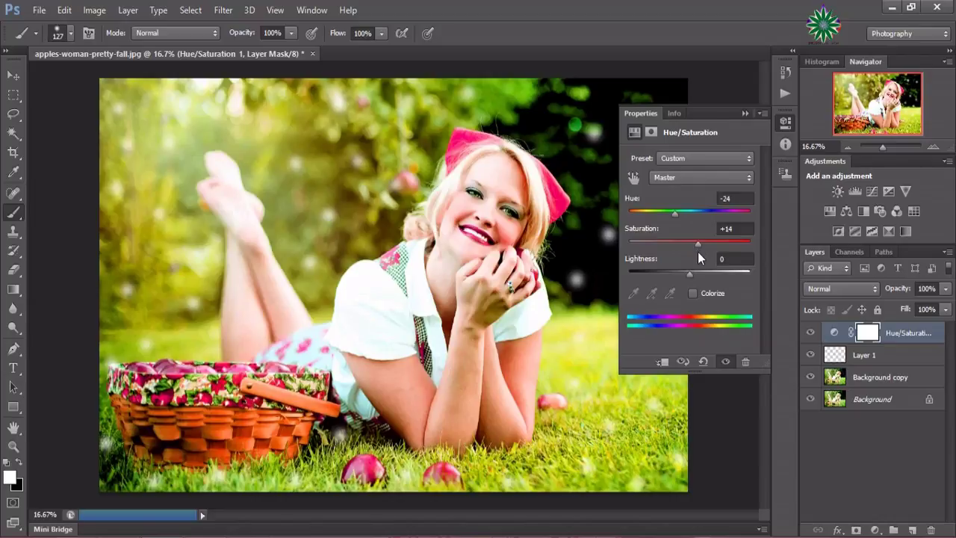
pyautogui.click(743, 113)
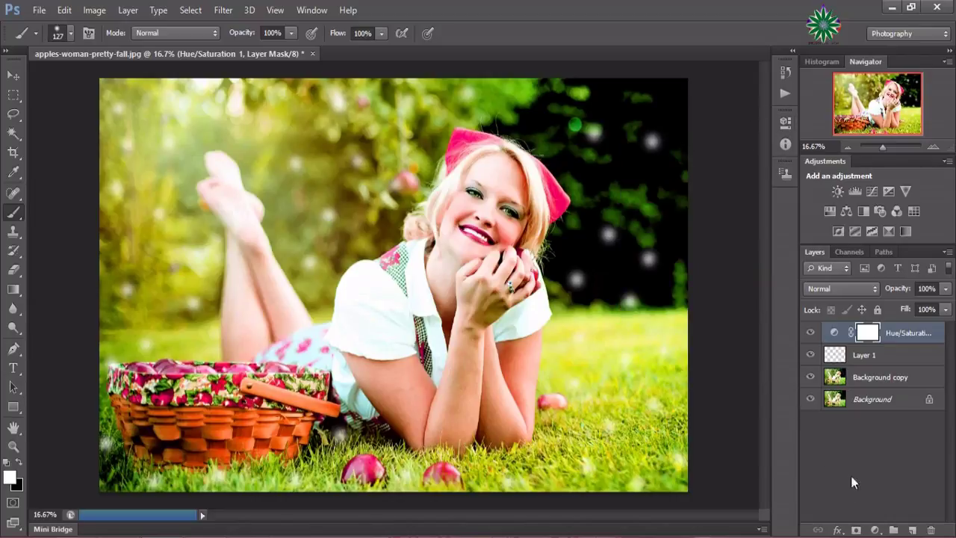